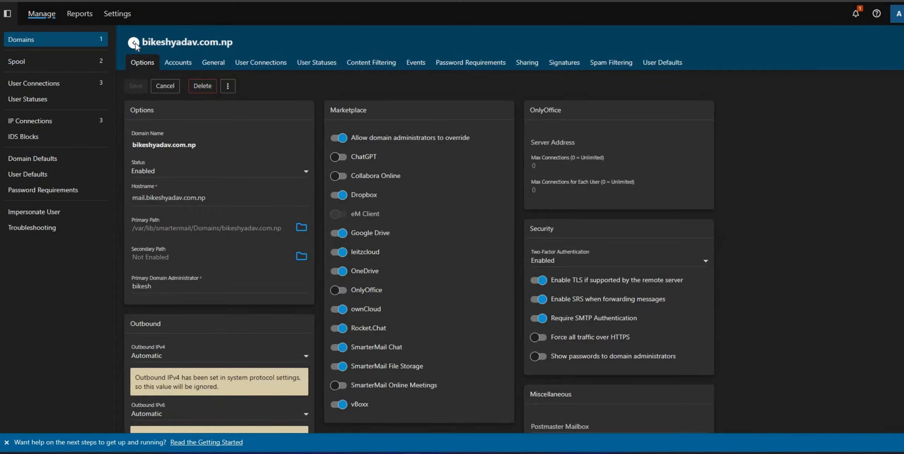
- Open the mail domain's account management and show its aliases
left_click(134, 42)
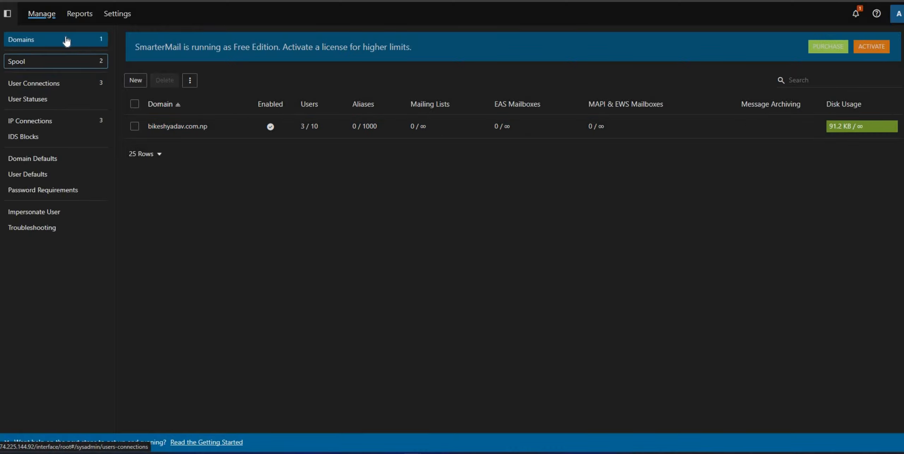
left_click(181, 127)
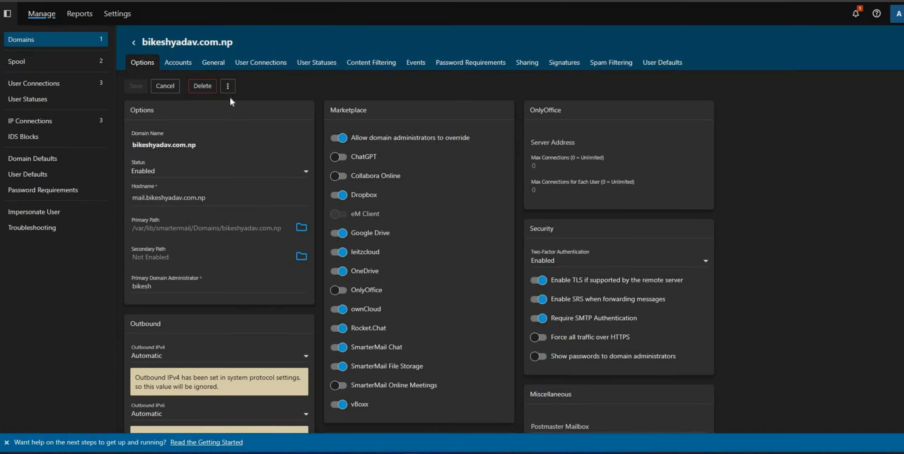
left_click(183, 65)
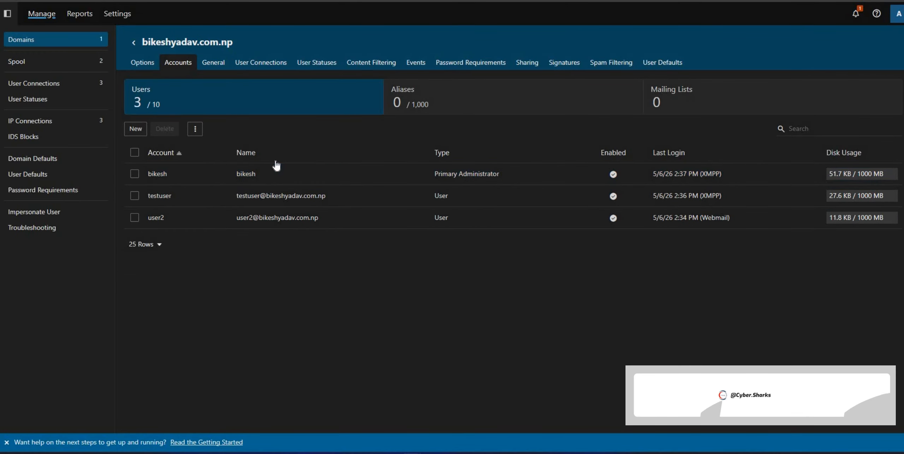
left_click(458, 94)
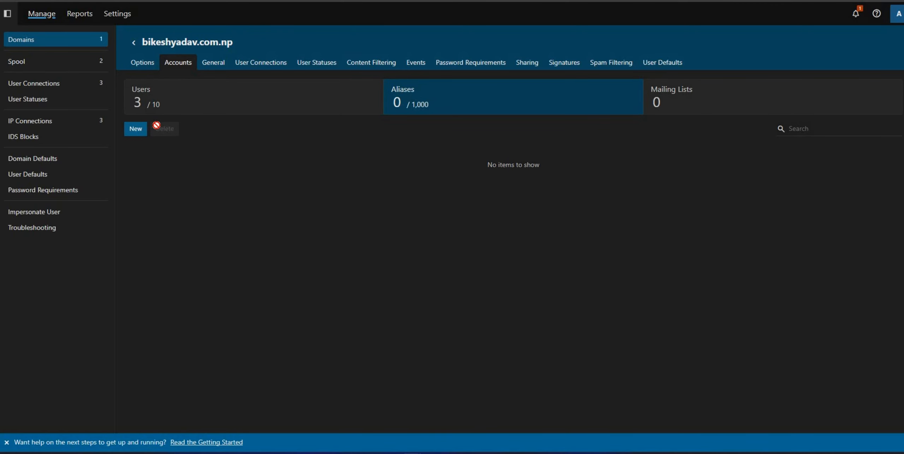
- Start a new alias named alias1 with the display name "first Group MAil"
left_click(137, 133)
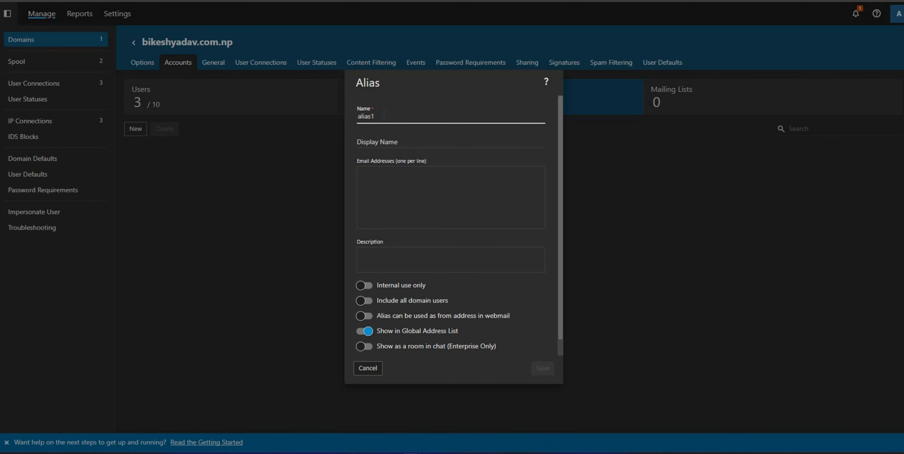
left_click(386, 142)
type("Al")
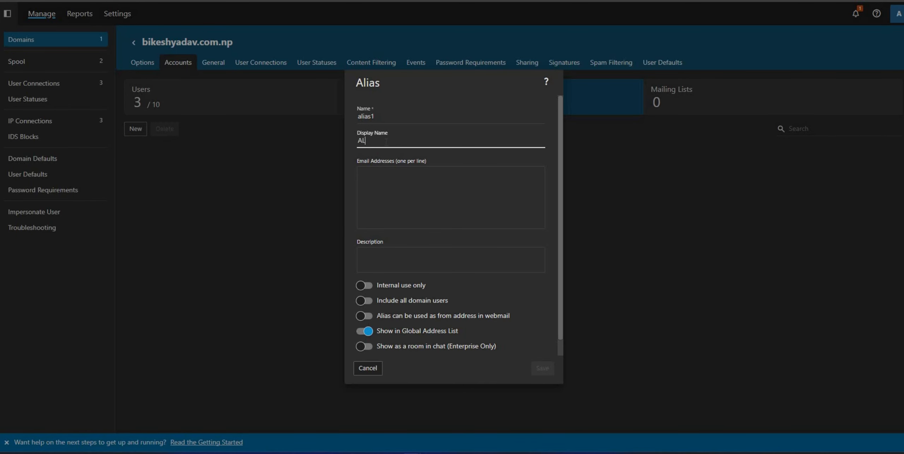
key("BackSpace")
key("BackSpace")
key("BackSpace")
key("BackSpace")
type("firs")
- Add the e-mail addresses of the test user and the second user as alias recipients, one per line
left_click(391, 186)
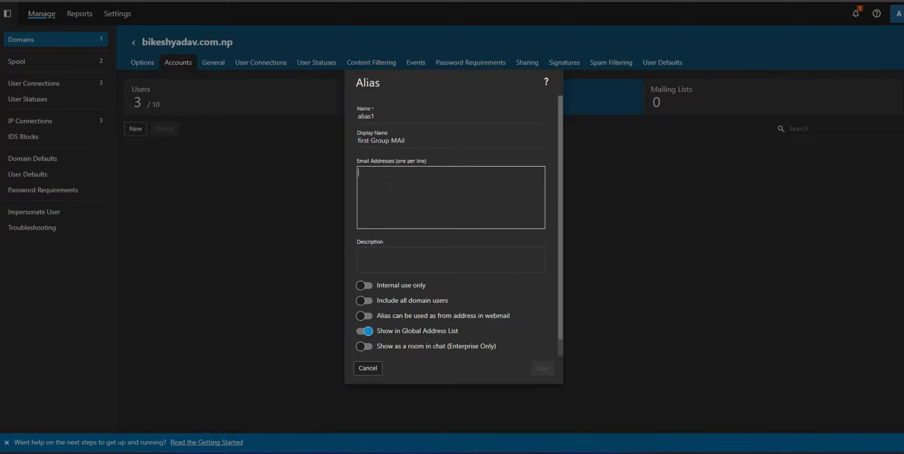
key("ctrl+v")
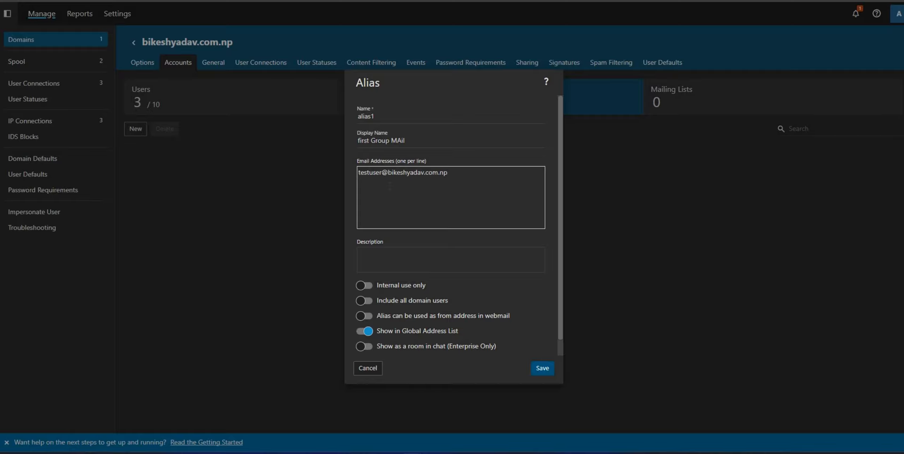
key("Return")
key("ctrl+v")
key("Home")
key("Delete")
key("Delete")
key("Delete")
key("Delete")
key("Delete")
key("Delete")
key("Delete")
key("Delete")
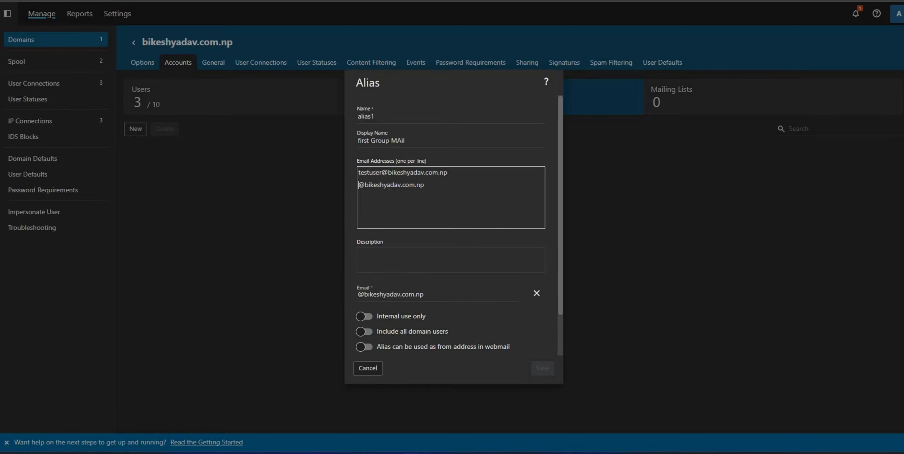
type("user2")
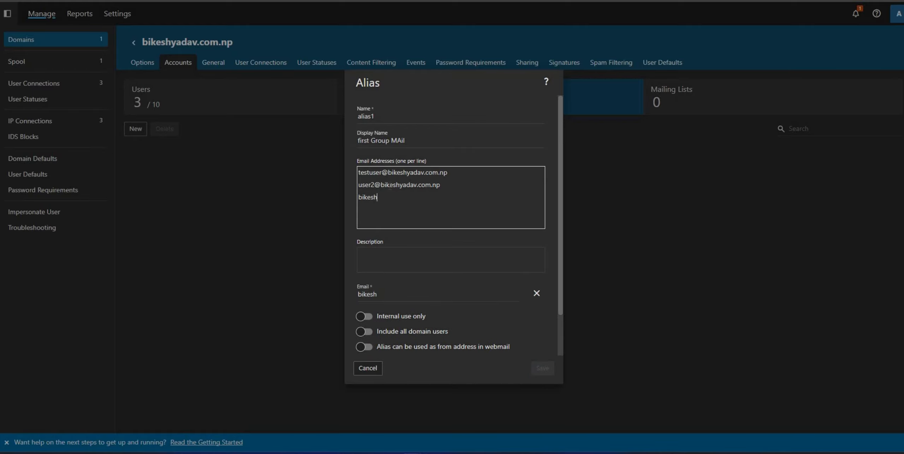
- Add the primary administrator's e-mail address as the third recipient of the alias
key("ctrl+v")
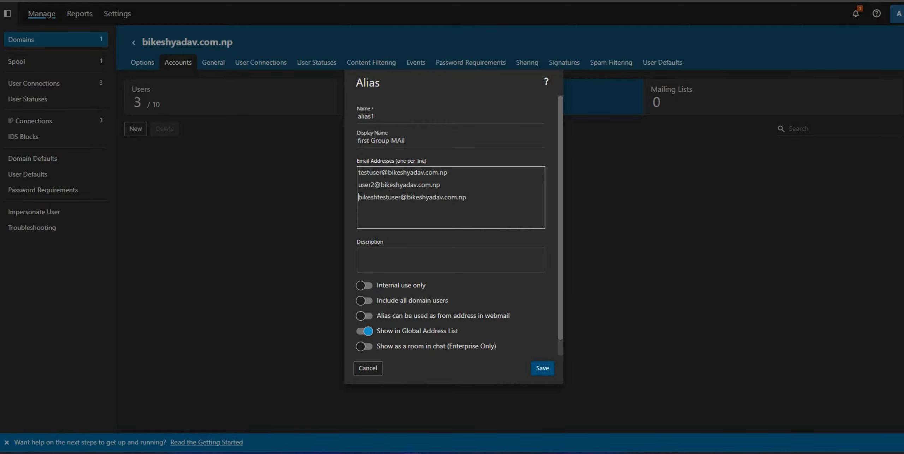
key("BackSpace")
key("BackSpace")
key("BackSpace")
key("BackSpace")
key("BackSpace")
key("BackSpace")
key("BackSpace")
key("BackSpace")
- Enter "bla bla bla" as the alias description and save the alias
left_click(398, 260)
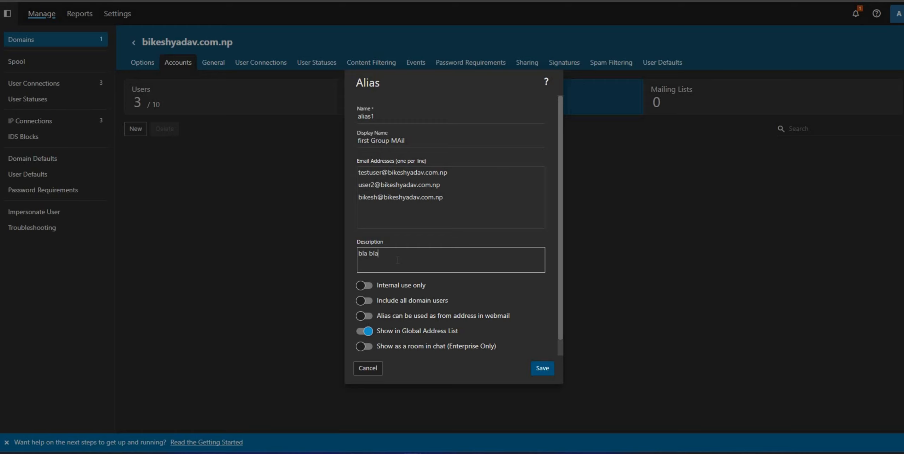
type("bla bla bla")
left_click(543, 369)
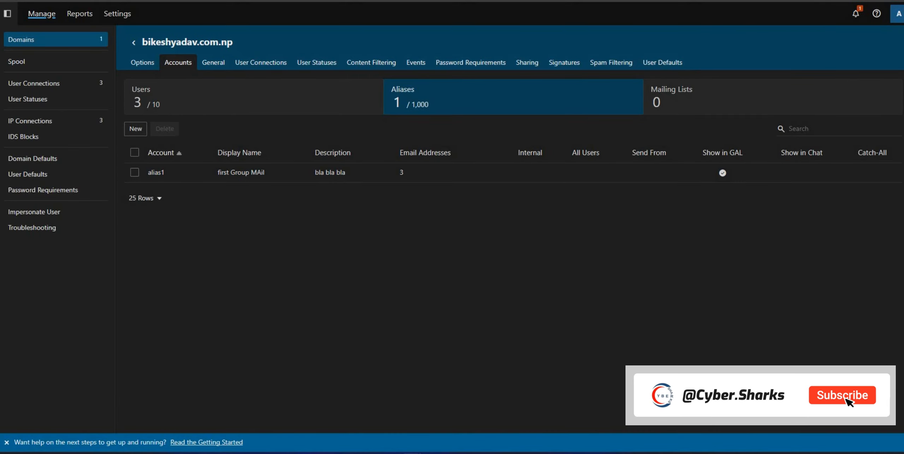
- Switch to the administrator's webmail and start a new message addressed to the first Group MAil alias
mouse_move(878, 4)
left_click(769, 69)
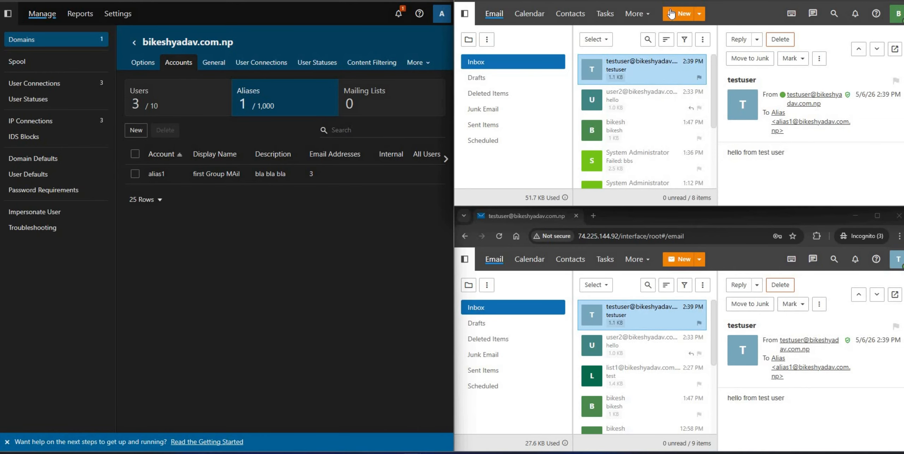
left_click(671, 14)
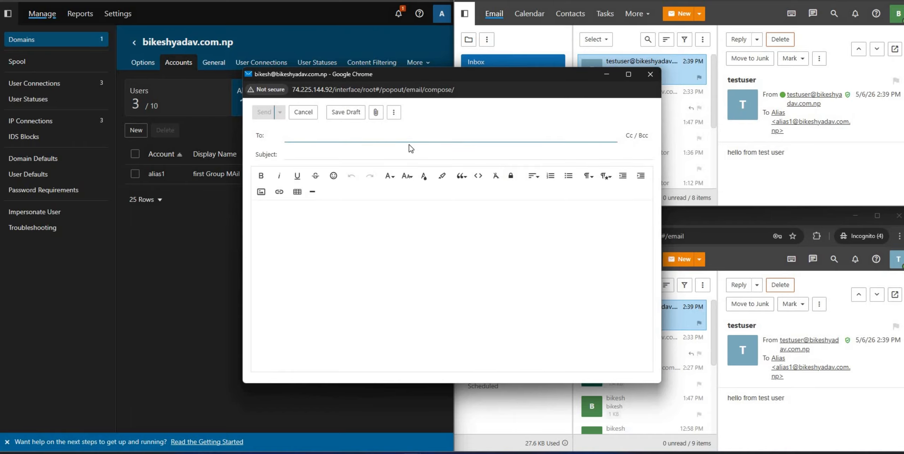
type("fi")
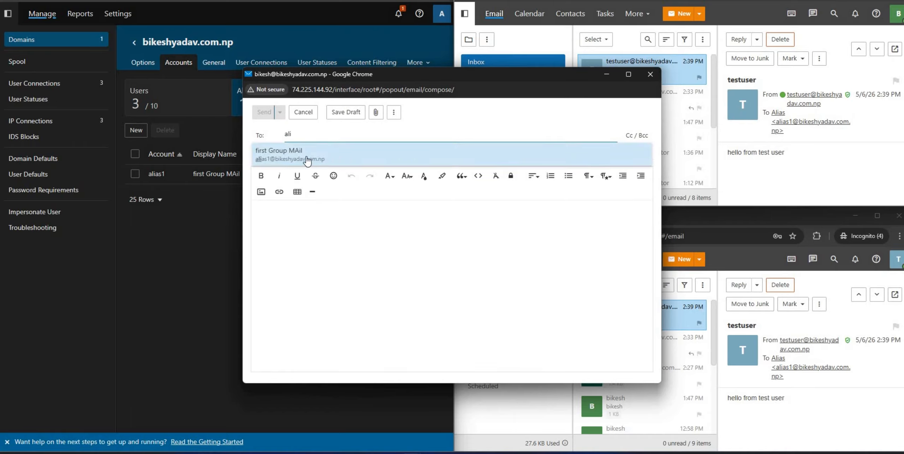
left_click(303, 158)
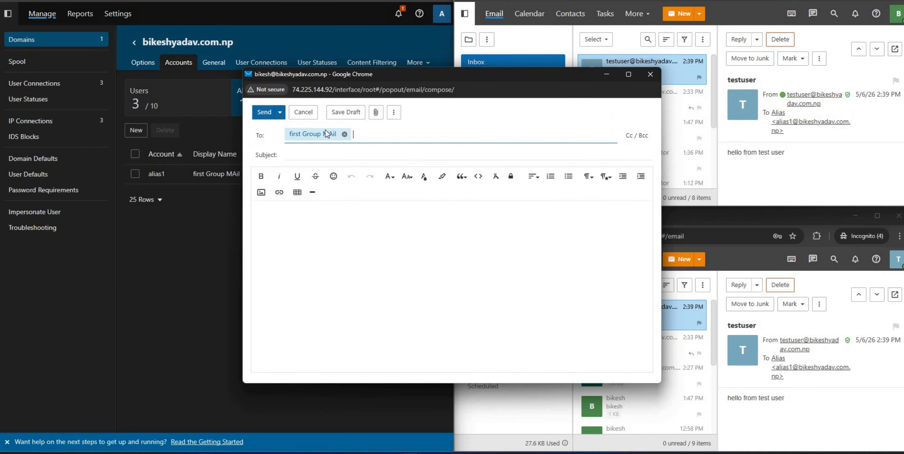
- Set the subject to "test from" plus the sender's first name, write "hello there" as the body, and send the message
left_click(315, 153)
type("test from B")
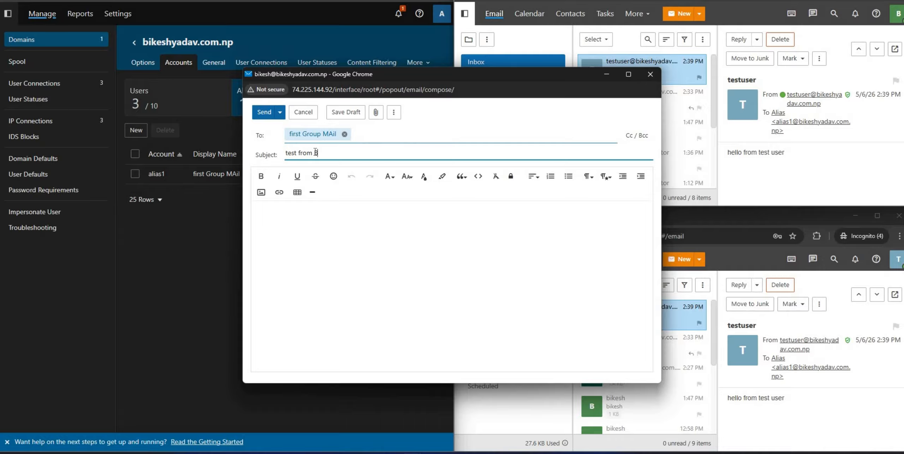
type("ikesh")
left_click(312, 235)
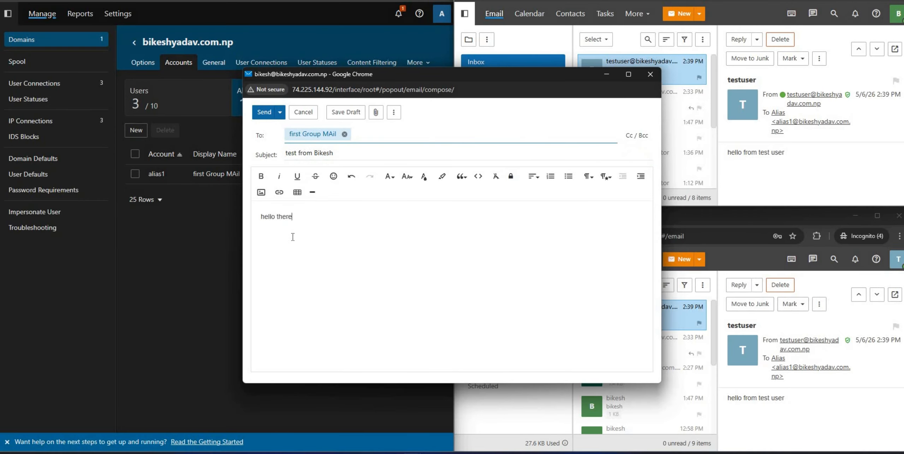
left_click(265, 112)
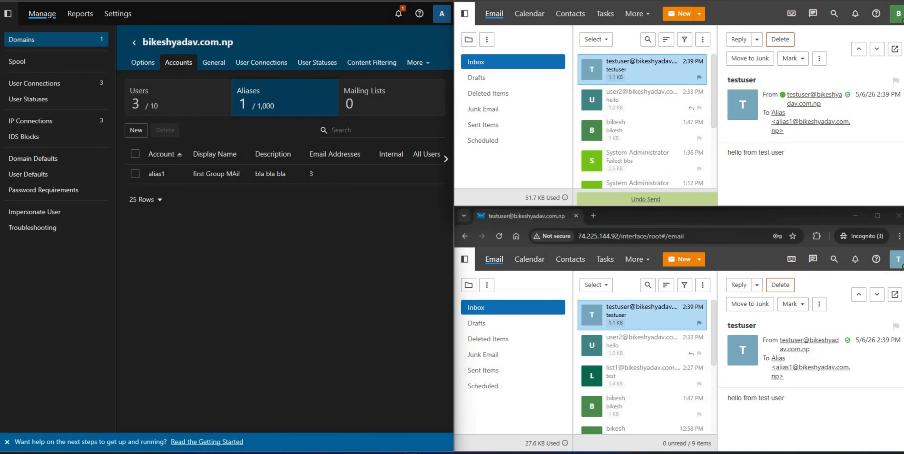
- Open the new group message in the test user's and second user's inboxes, widening the second user's window to read it
left_click_drag(0, 39, 157, 38)
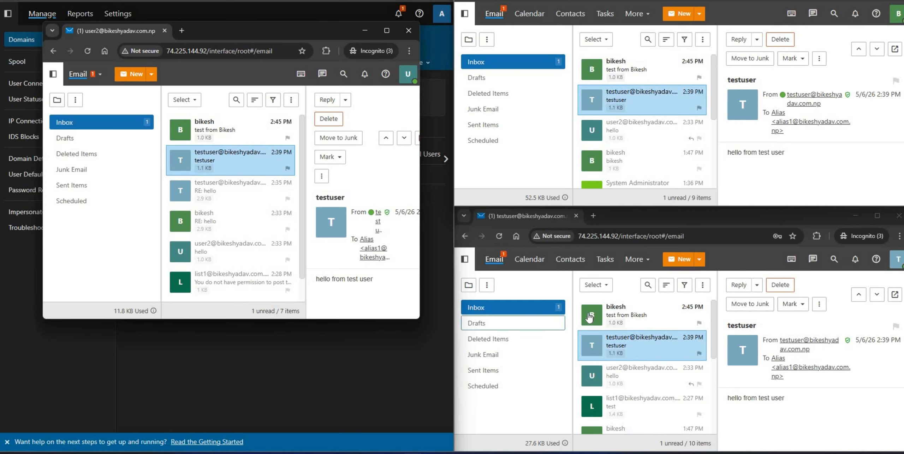
left_click(639, 316)
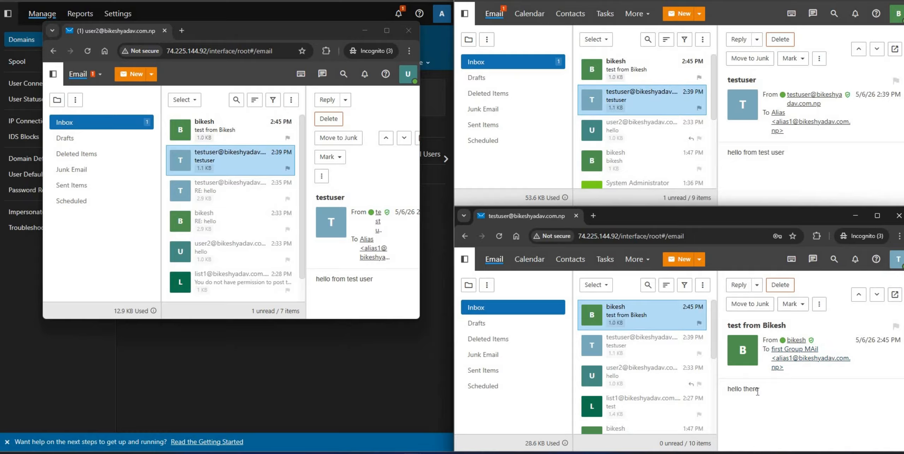
left_click(229, 133)
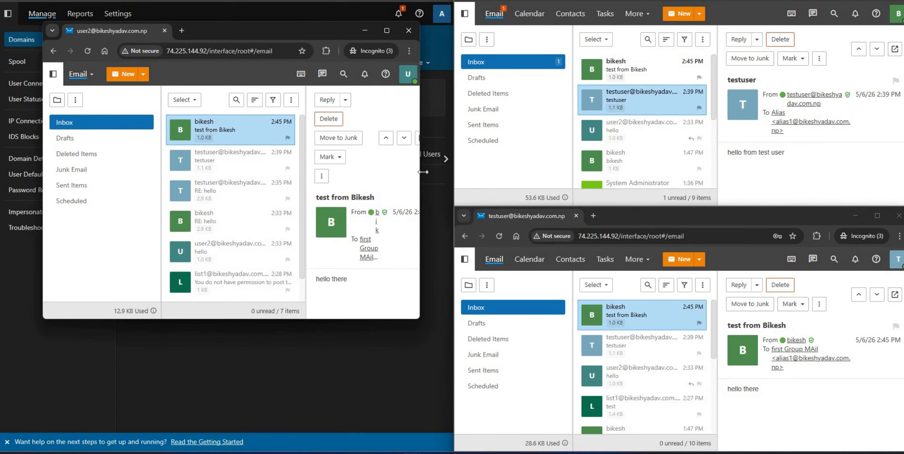
left_click_drag(444, 172, 443, 171)
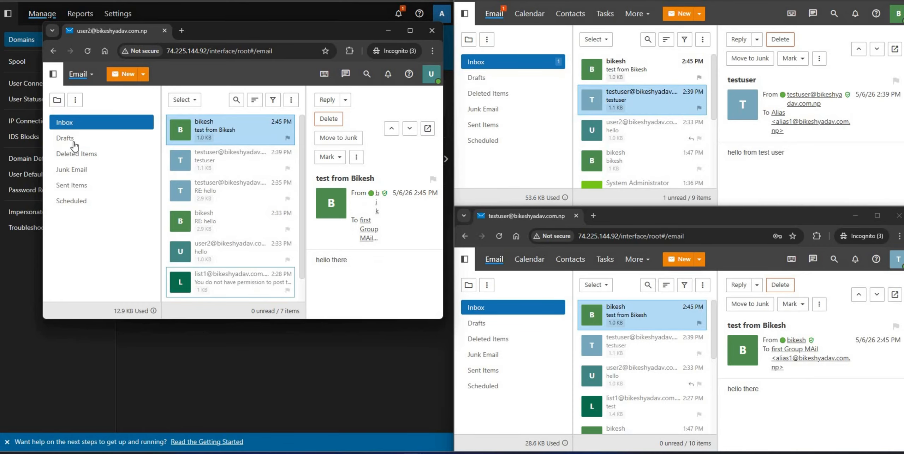
left_click_drag(43, 166, 14, 166)
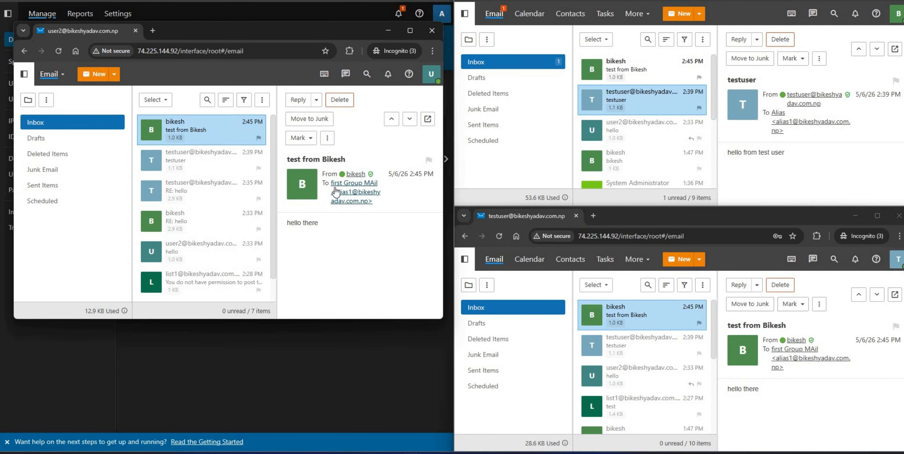
left_click(348, 187)
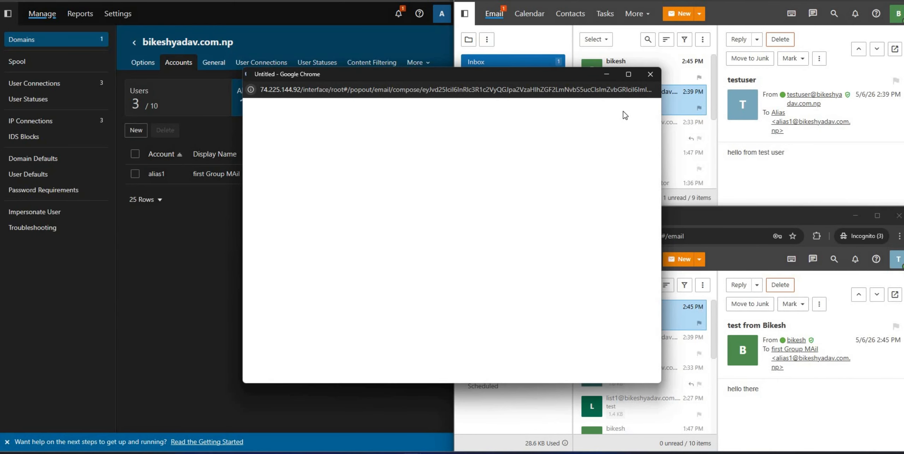
left_click(650, 74)
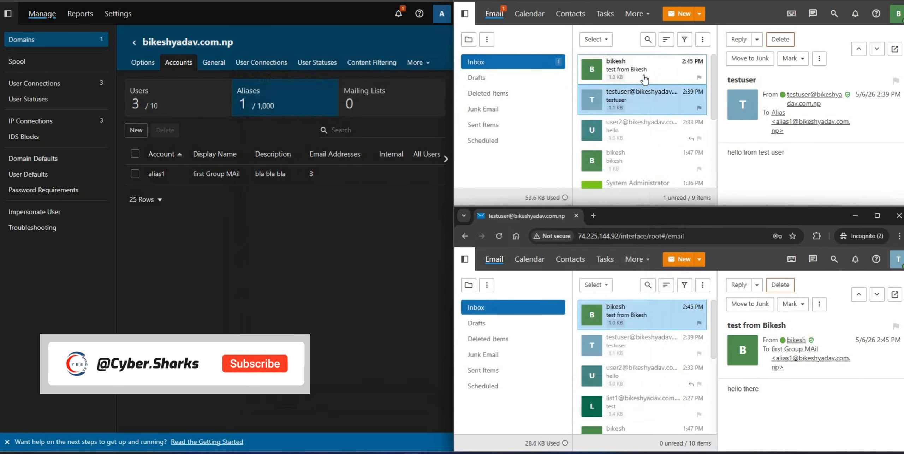
left_click(759, 215)
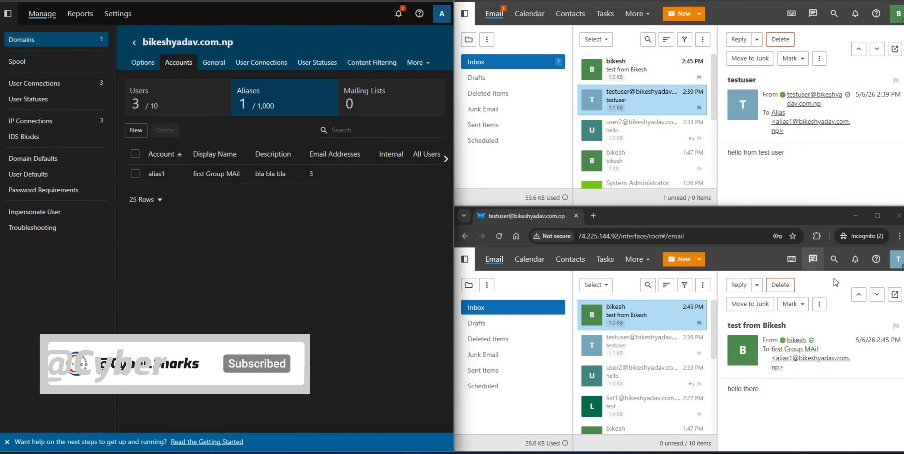
left_click(760, 287)
left_click(777, 303)
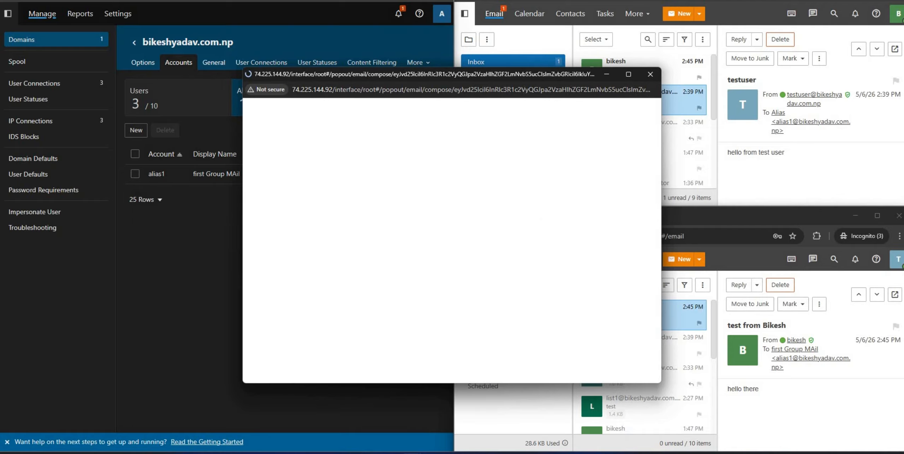
left_click_drag(524, 72, 413, 26)
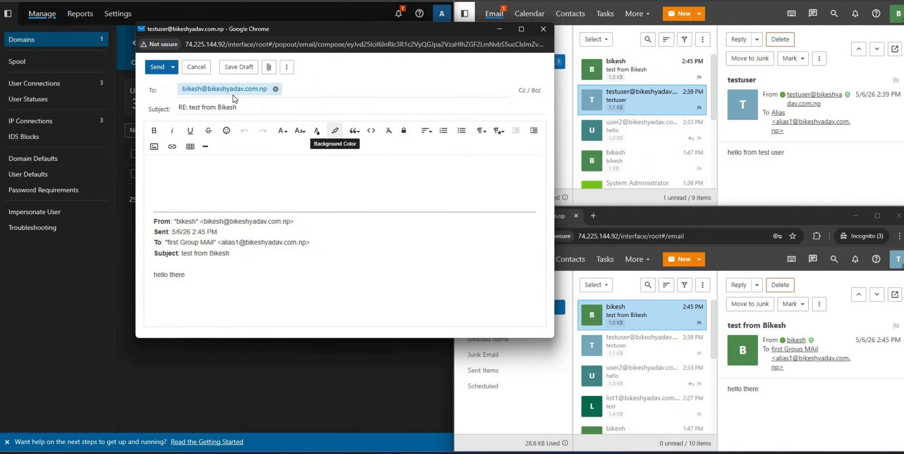
left_click(543, 29)
- Reply to all on the group message from the test user's mailbox with "reply from test user hello" and send it
left_click(756, 285)
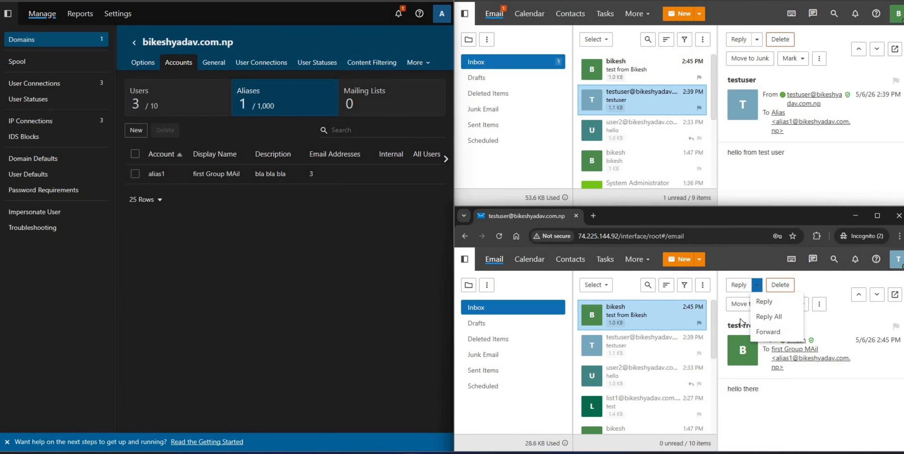
left_click(773, 316)
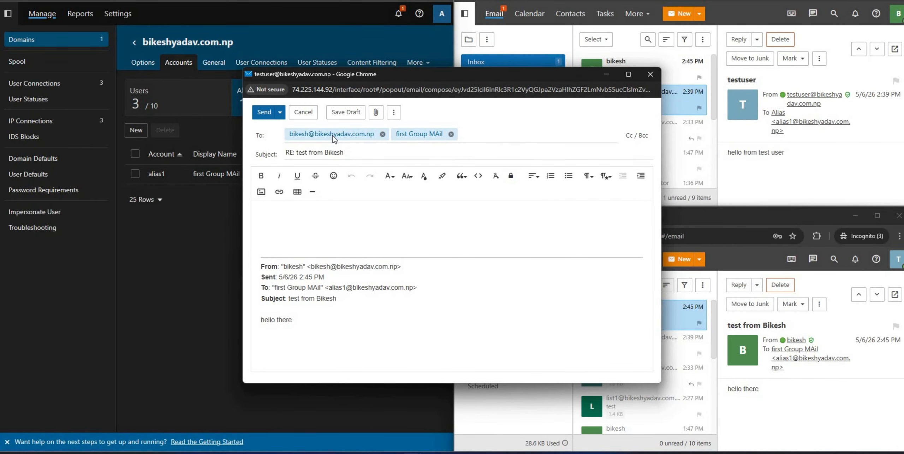
left_click(312, 210)
left_click_drag(443, 71, 339, 46)
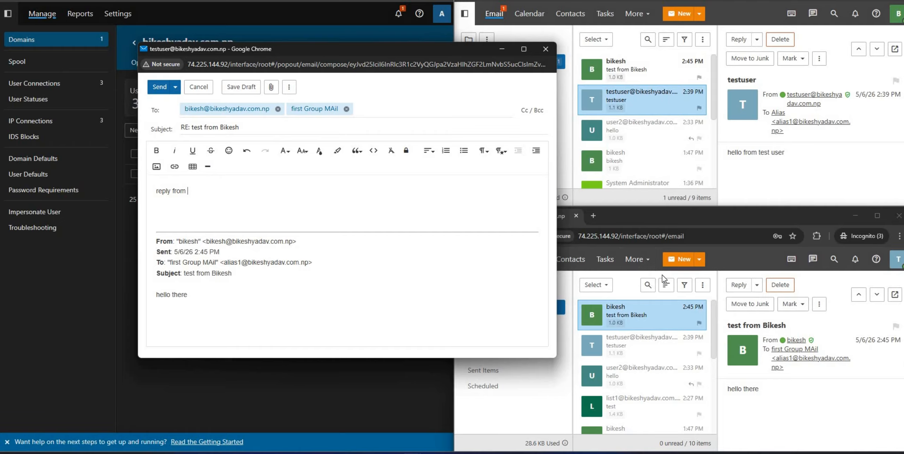
left_click(500, 217)
left_click(367, 192)
left_click(159, 87)
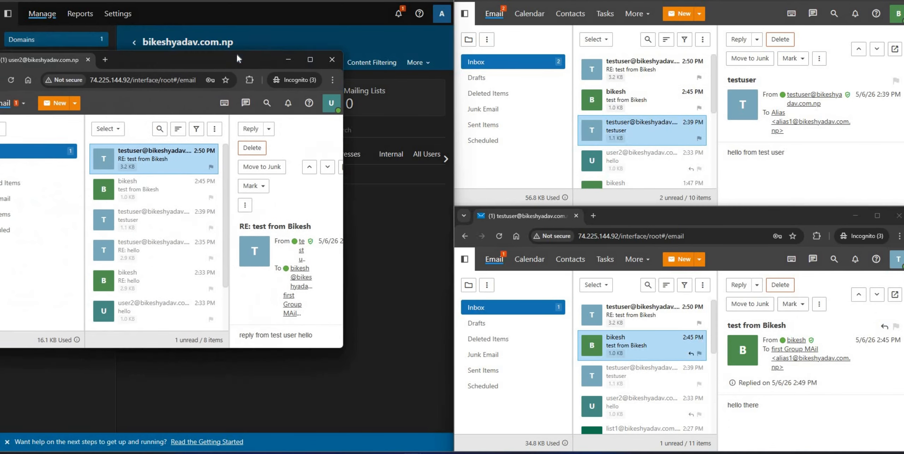
- Move and widen the second user's window, and read the test user's group reply in the second user's and administrator's inboxes
left_click_drag(236, 54, 245, 38)
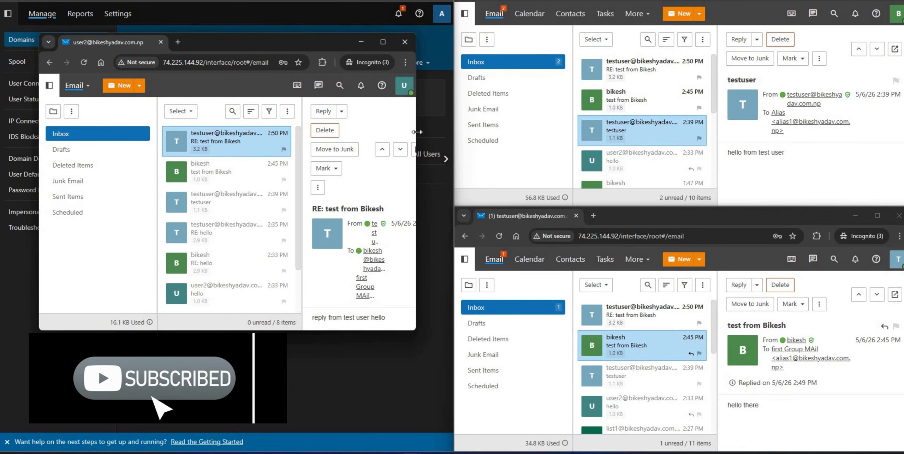
left_click_drag(417, 132, 515, 118)
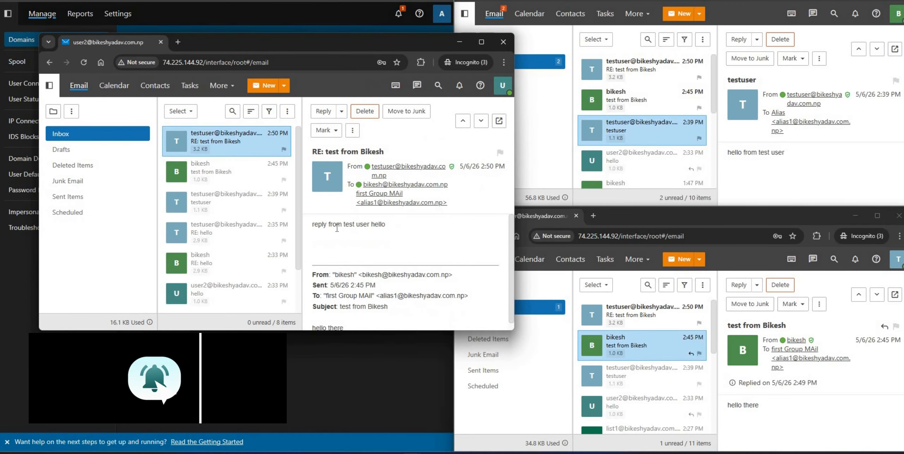
triple_click(337, 228)
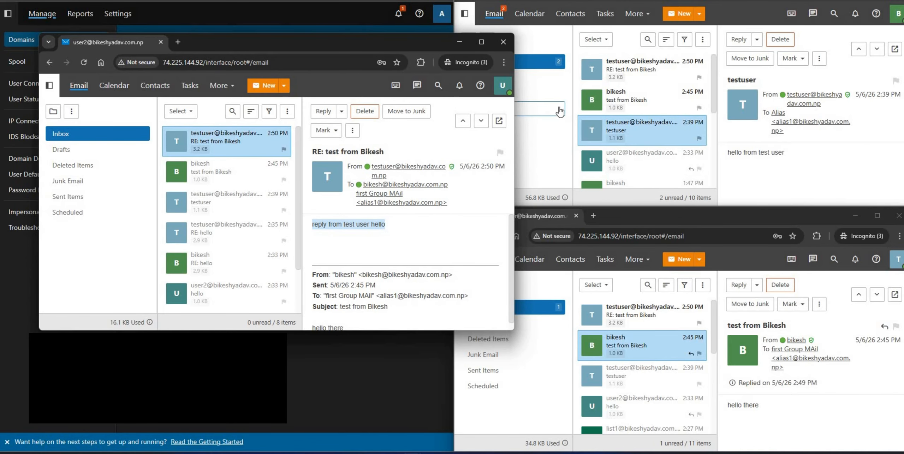
left_click(635, 70)
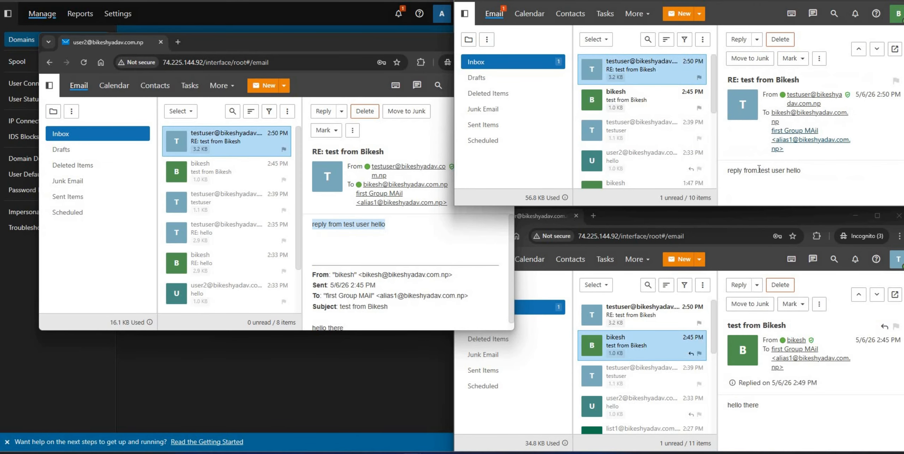
triple_click(779, 166)
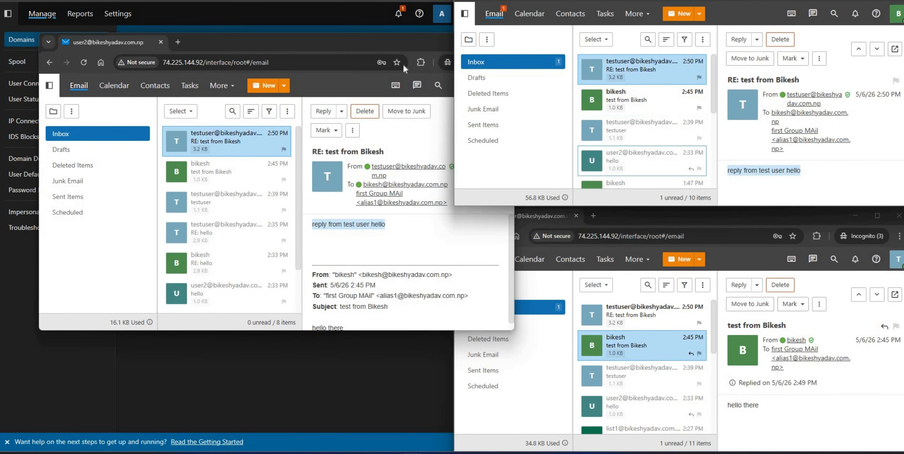
- Return to the domain management window with the alias list and maximize it
left_click(243, 376)
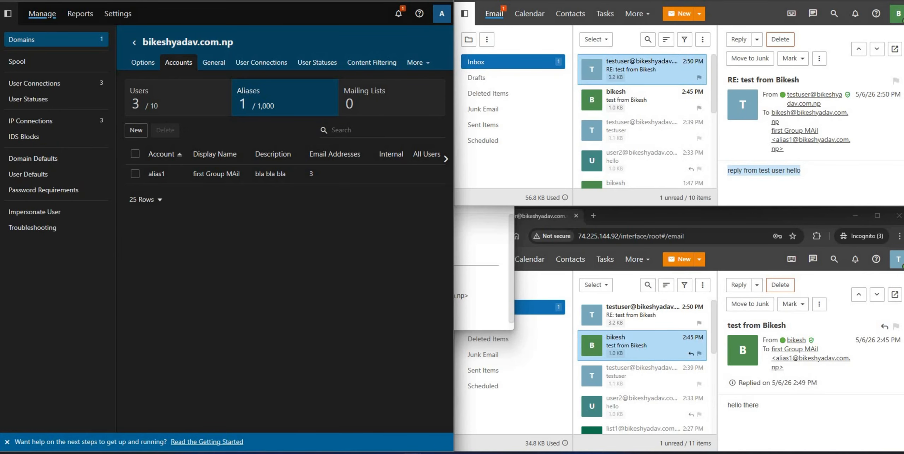
key("super+Up")
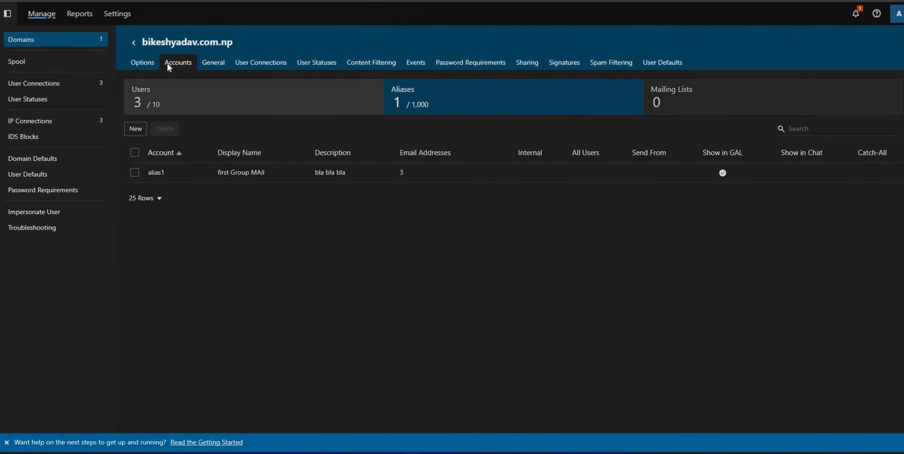